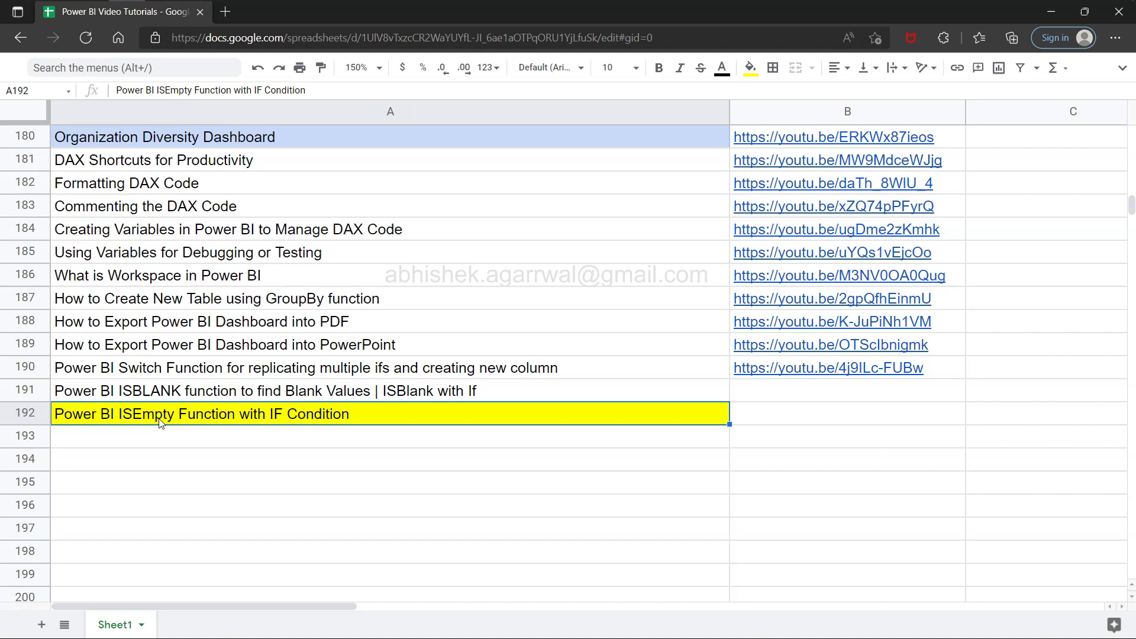
Browse and scroll through the page open in the other window.
left_click(219, 401)
left_click(536, 33)
scroll(248, 377, "up", 6)
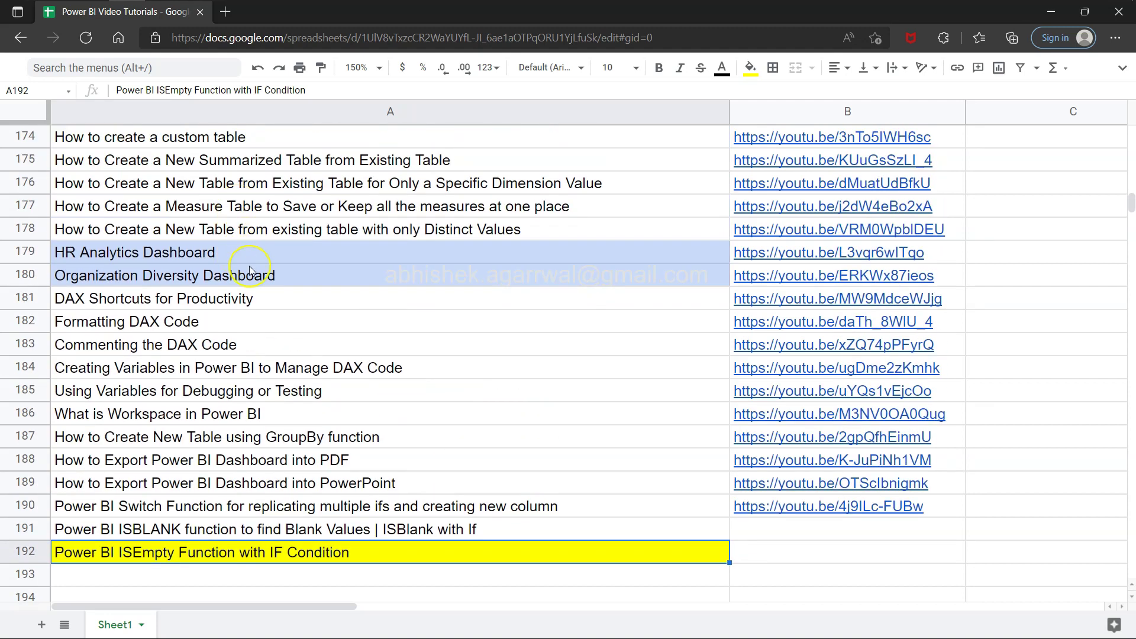
scroll(249, 271, "up", 1)
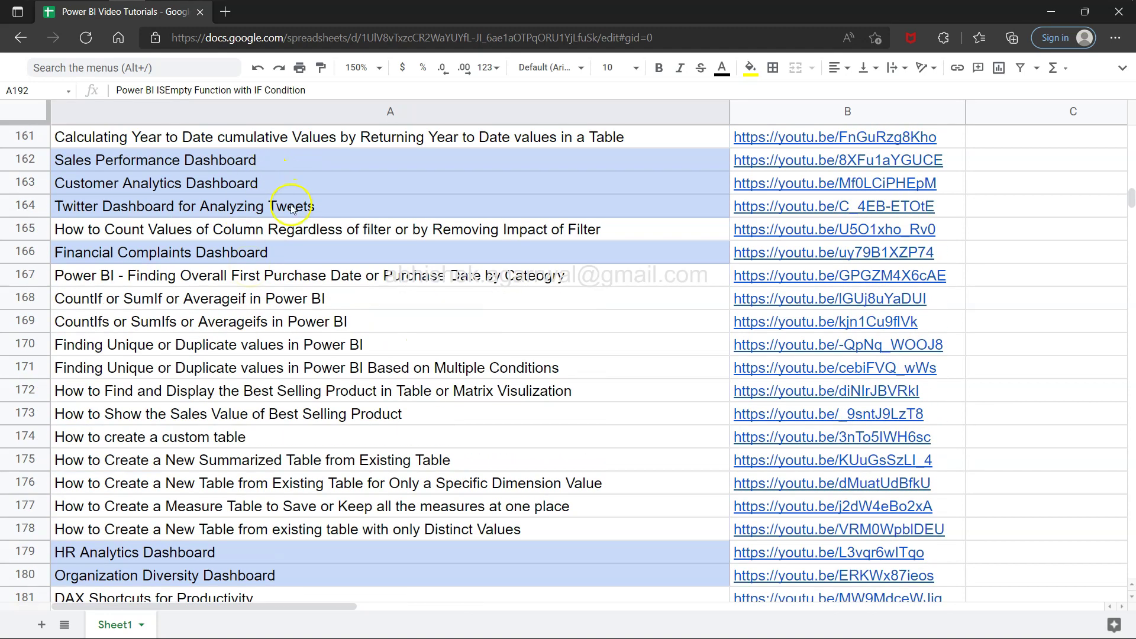
scroll(292, 209, "down", 5)
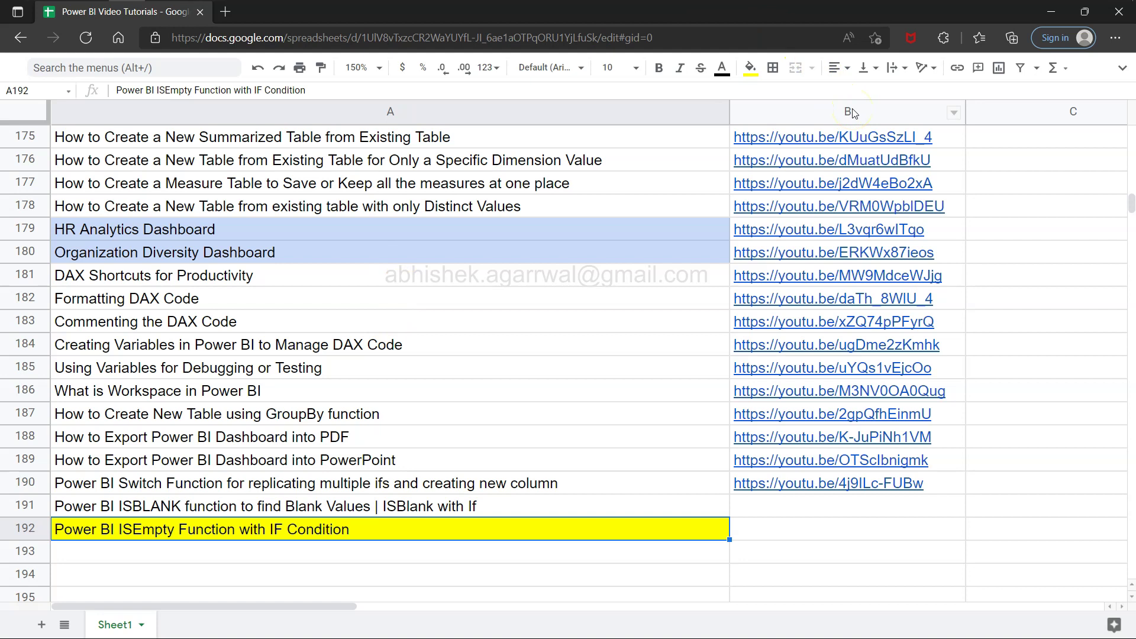
scroll(550, 412, "down", 2)
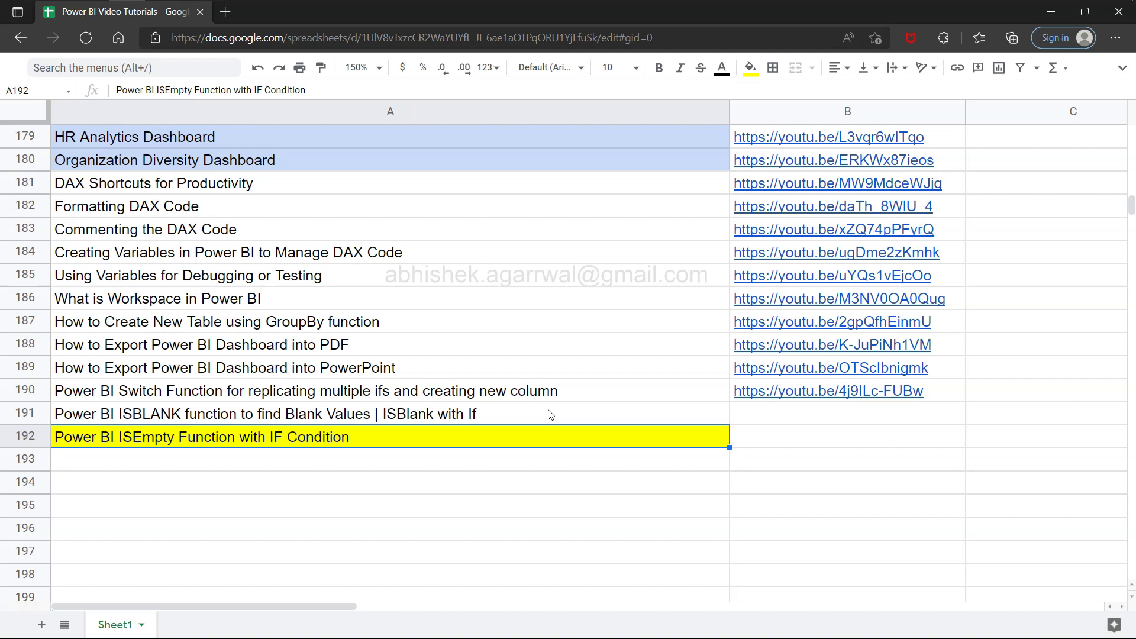
In Power BI Desktop, view the Blank Test table's Find Blank column formula, then bring up empty Page 13.
key("alt+Tab")
key("alt+Tab")
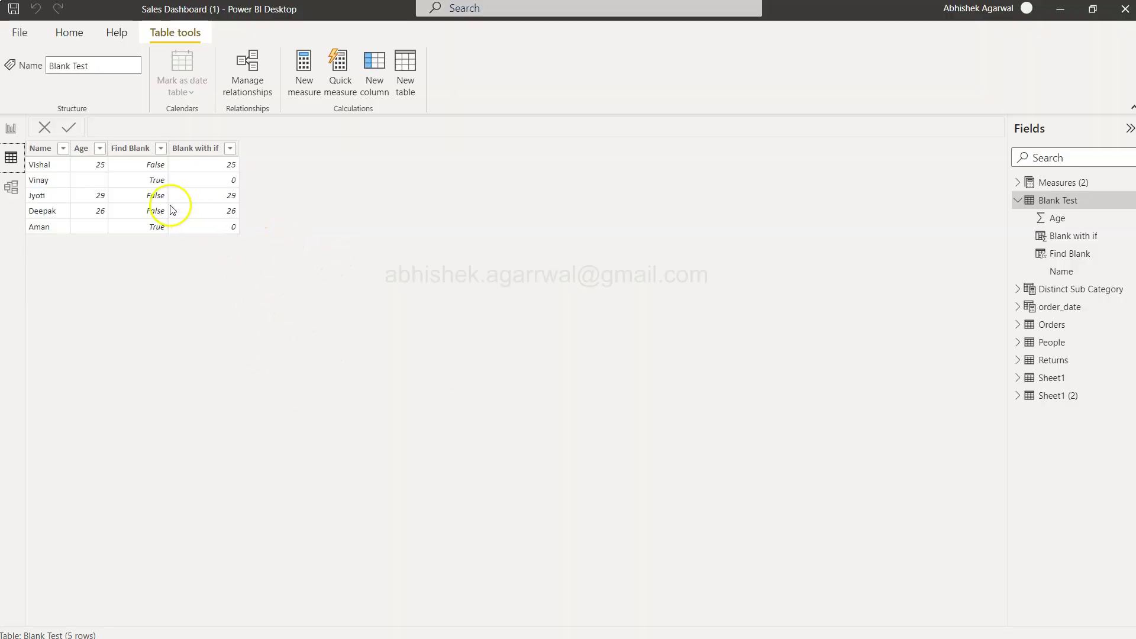
left_click(131, 149)
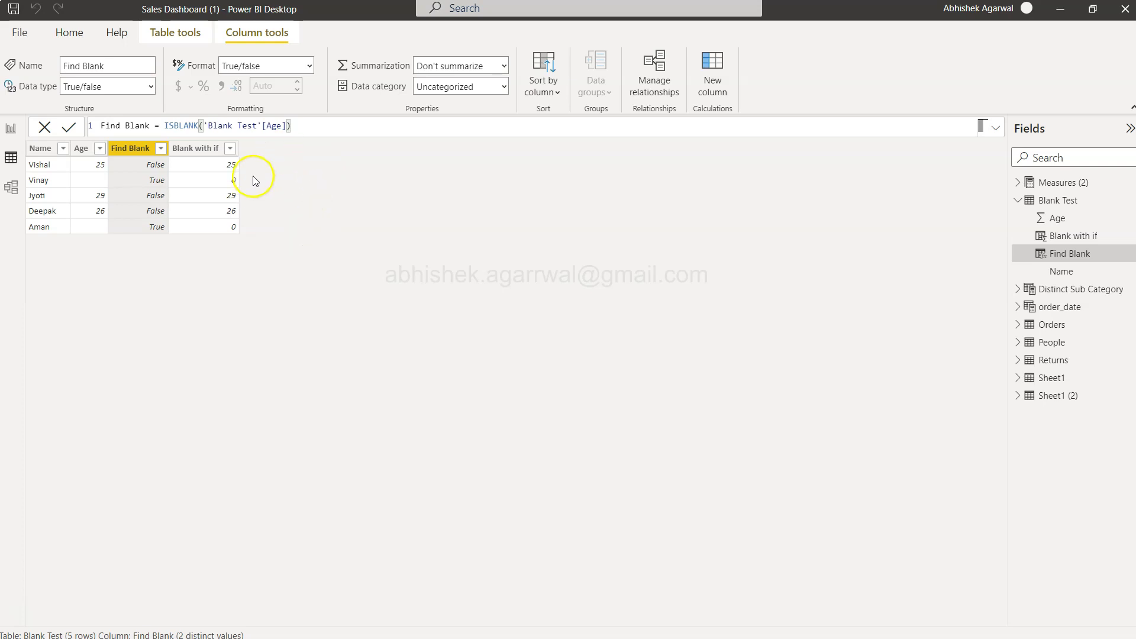
left_click(11, 130)
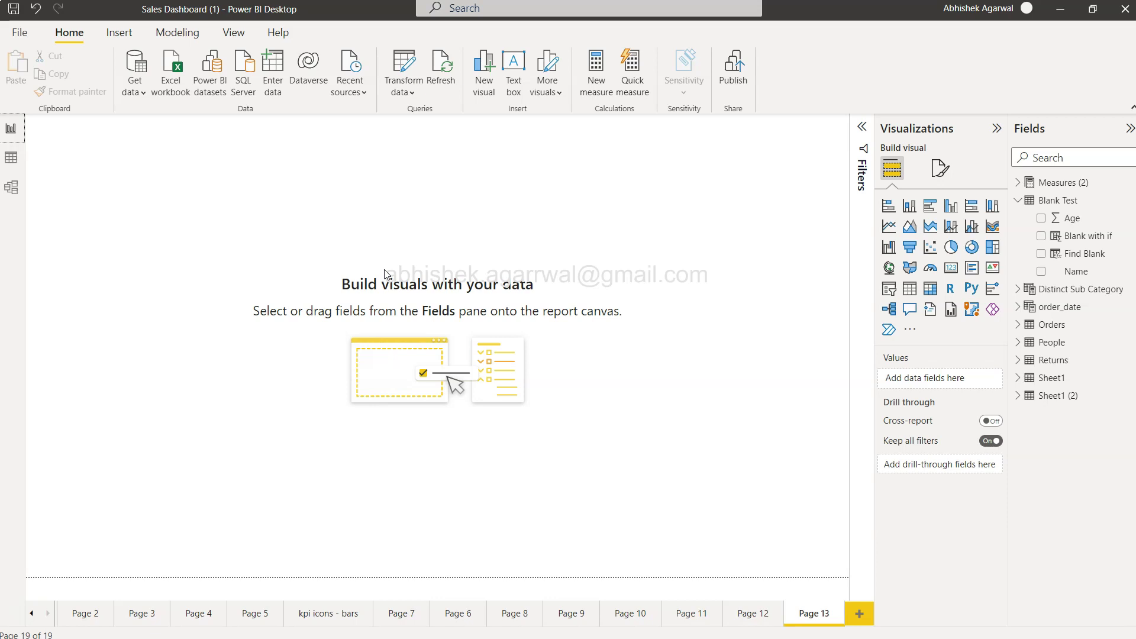
Create a new Blank Test measure with the formula EmptyTable = ISEMPTY('Blank Test').
left_click(590, 85)
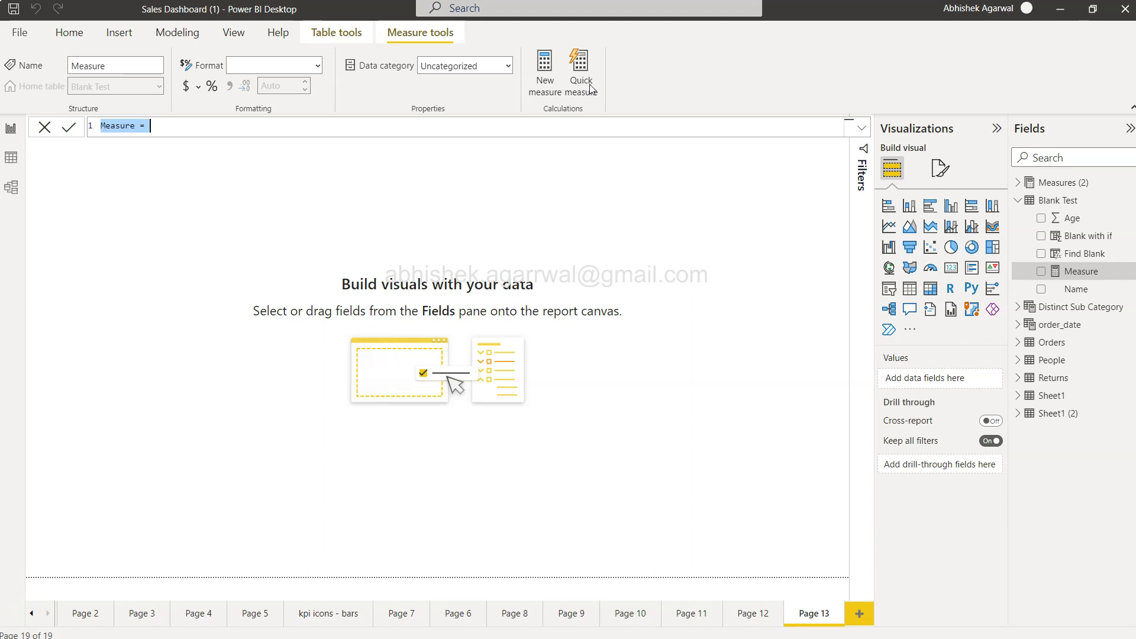
type("Tale")
key("BackSpace")
key("BackSpace")
key("BackSpace")
key("BackSpace")
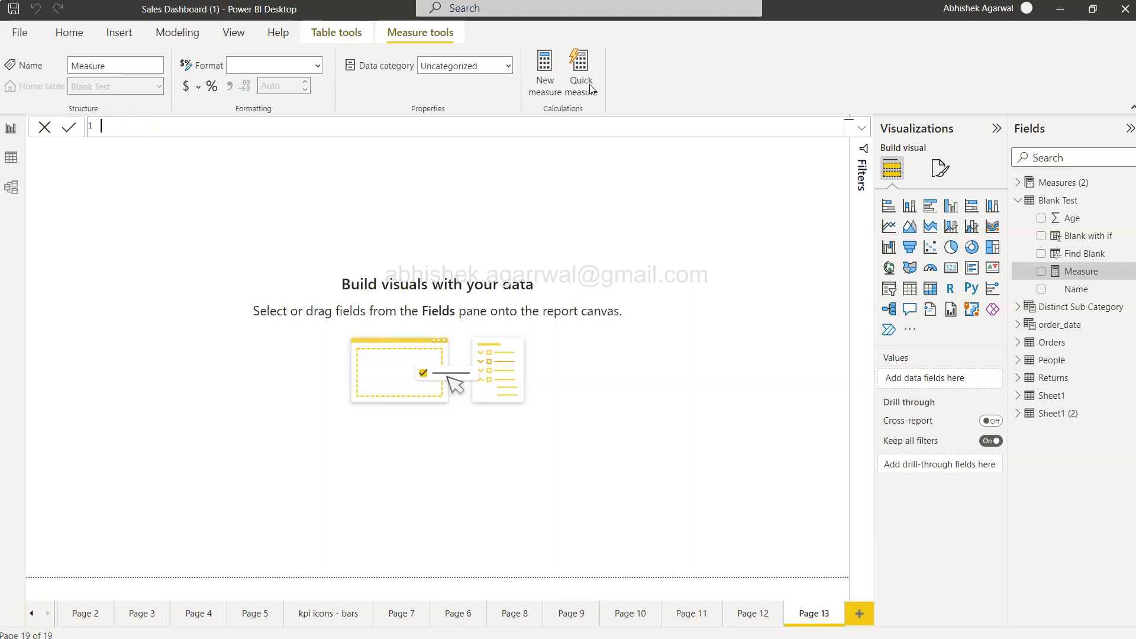
type("EmptyTable = isem")
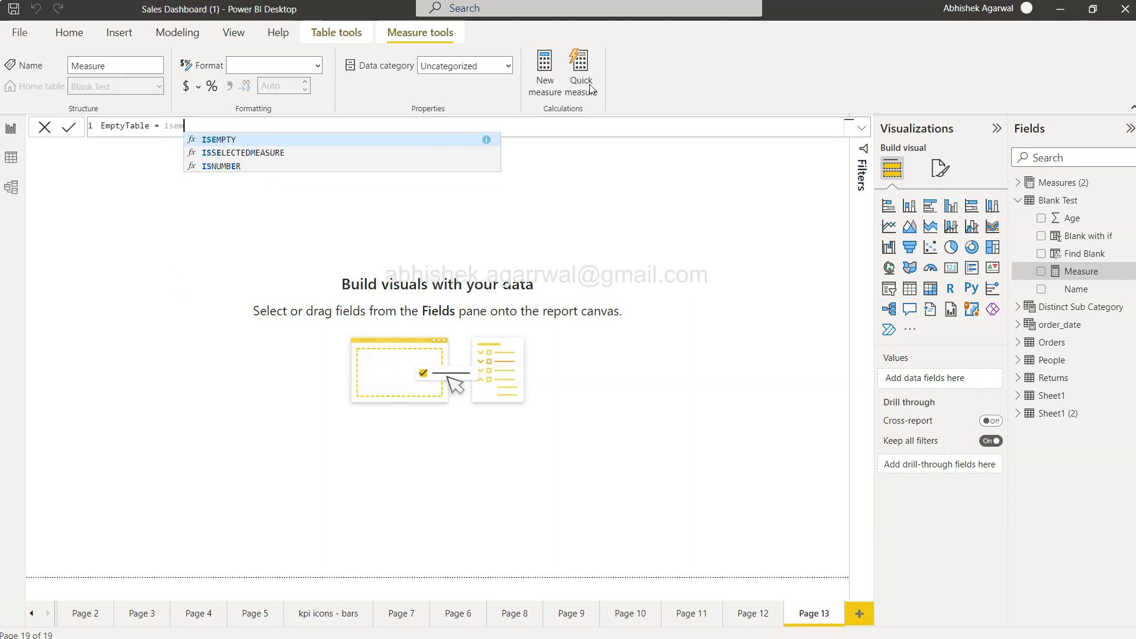
key("Tab")
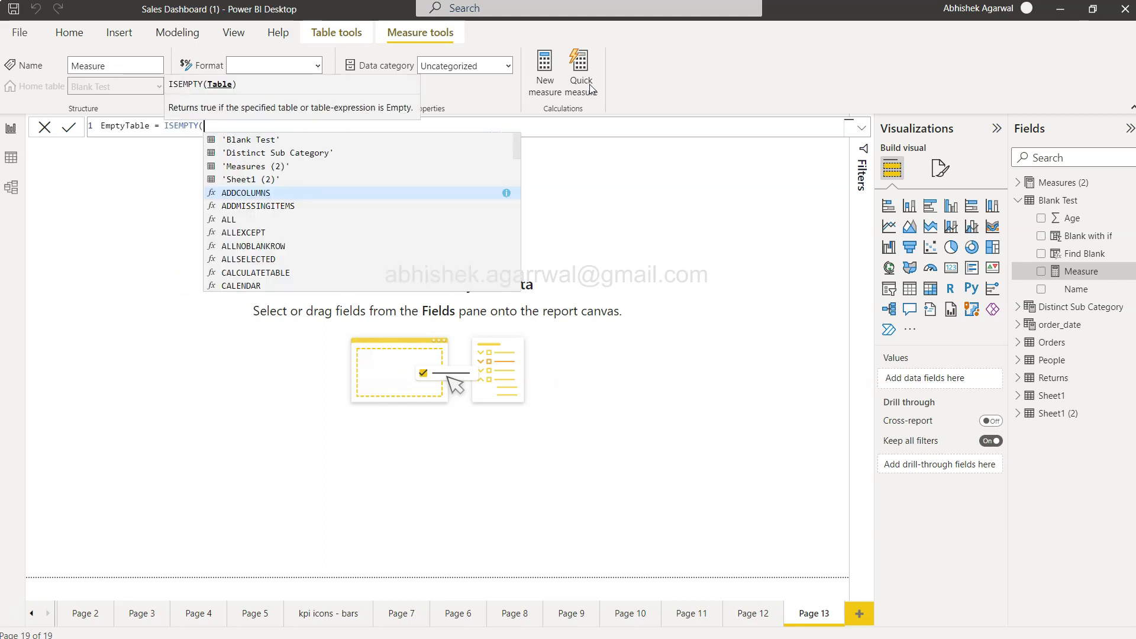
type("blank")
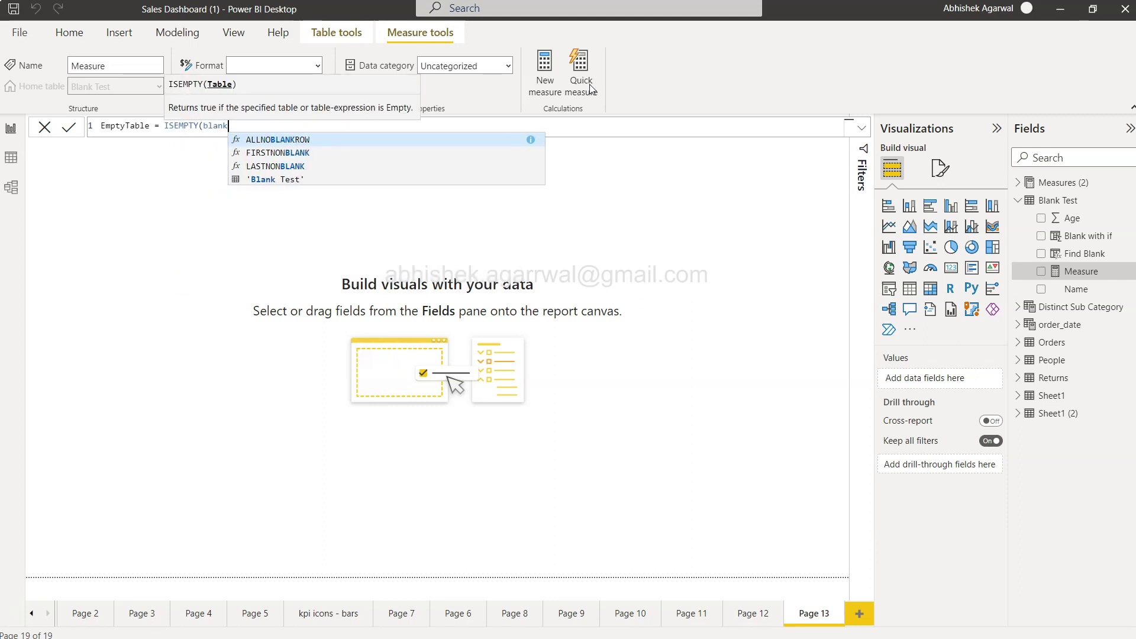
key("Down")
key("Down")
key("Down")
key("Tab")
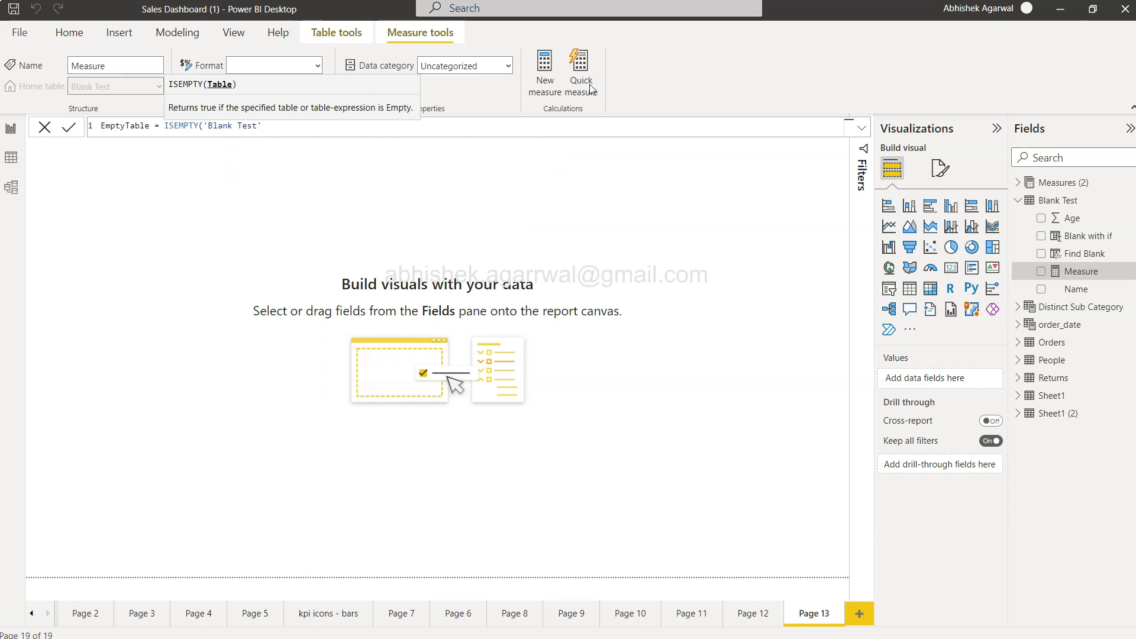
type(")")
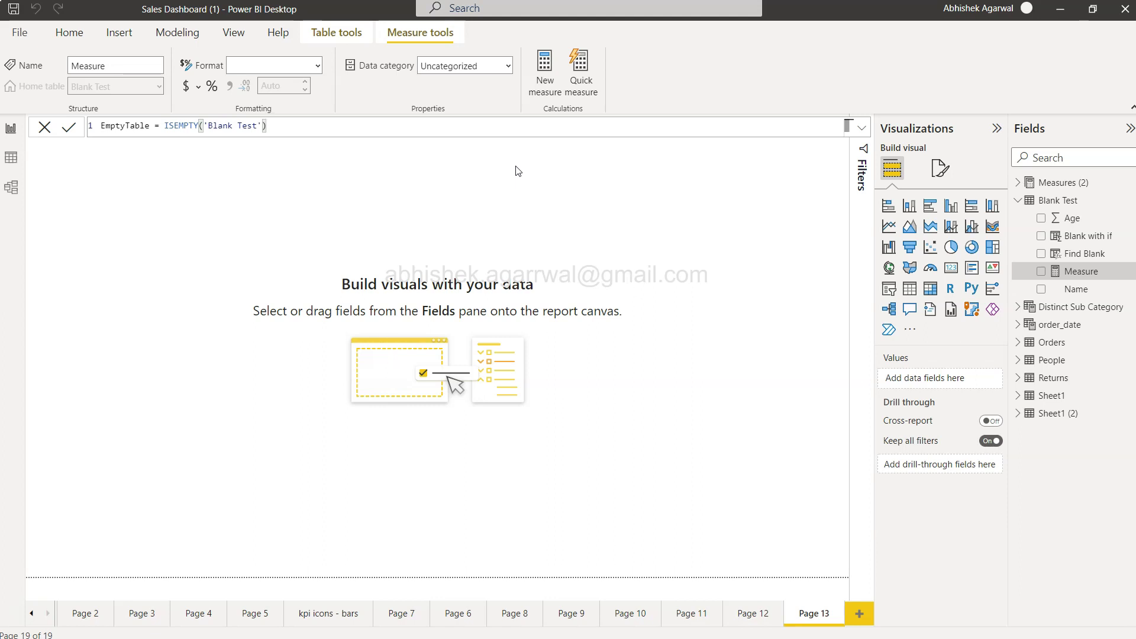
Commit the EmptyTable measure and show it in a new card visual, which reads False.
left_click(76, 127)
left_click(306, 287)
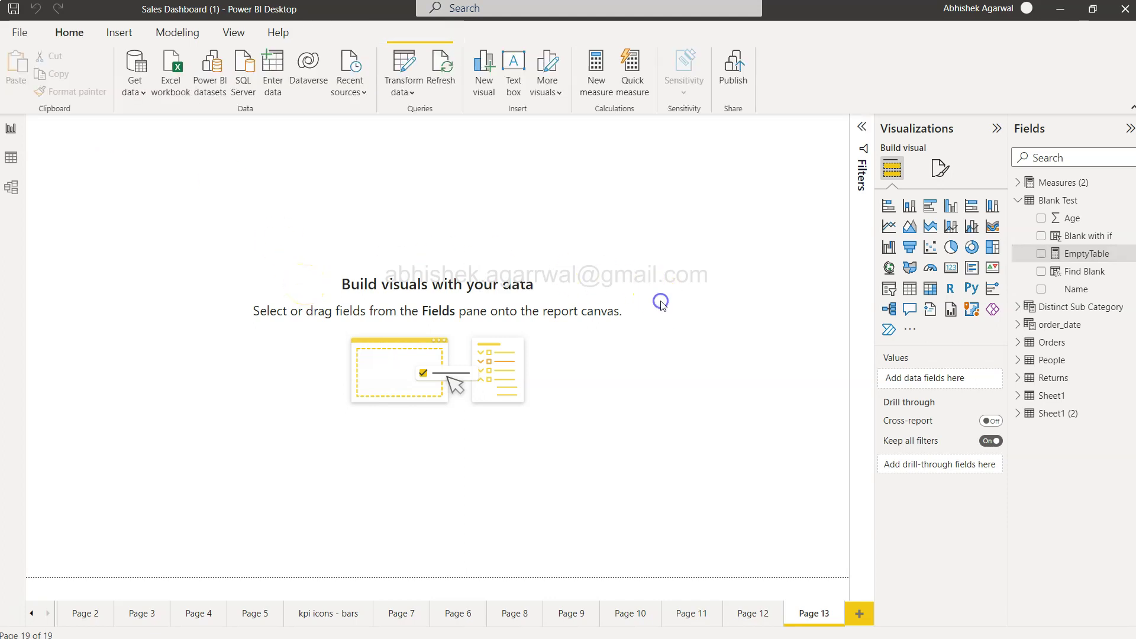
left_click(937, 285)
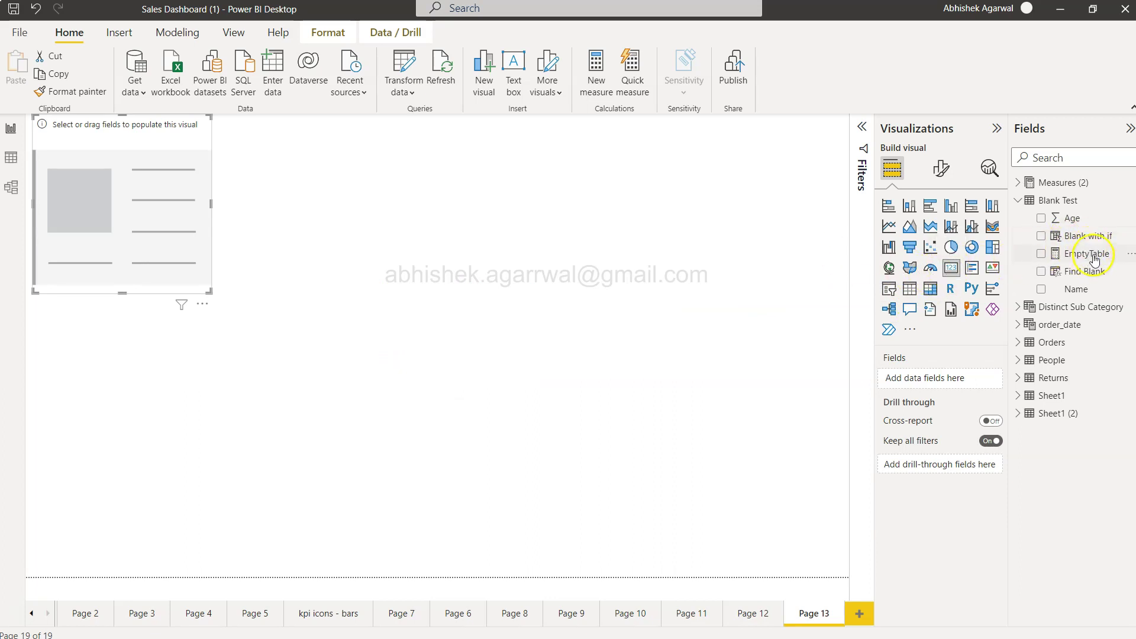
left_click_drag(1087, 253, 952, 383)
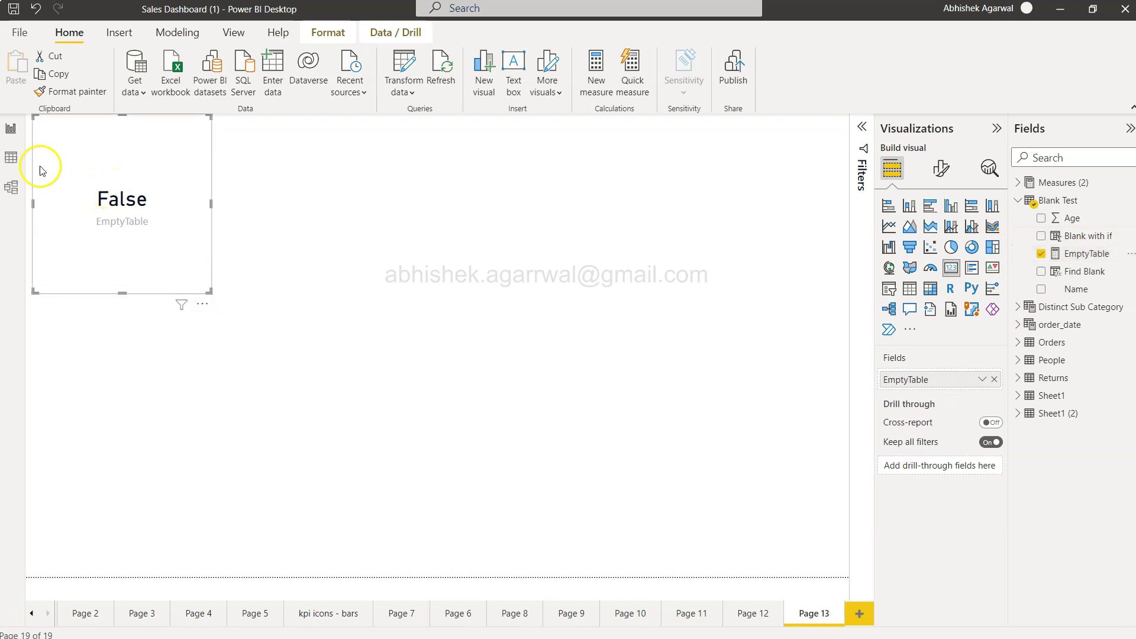
Compare the Blank Test table's rows in Data view against the card, then select the EmptyTable measure.
left_click(11, 158)
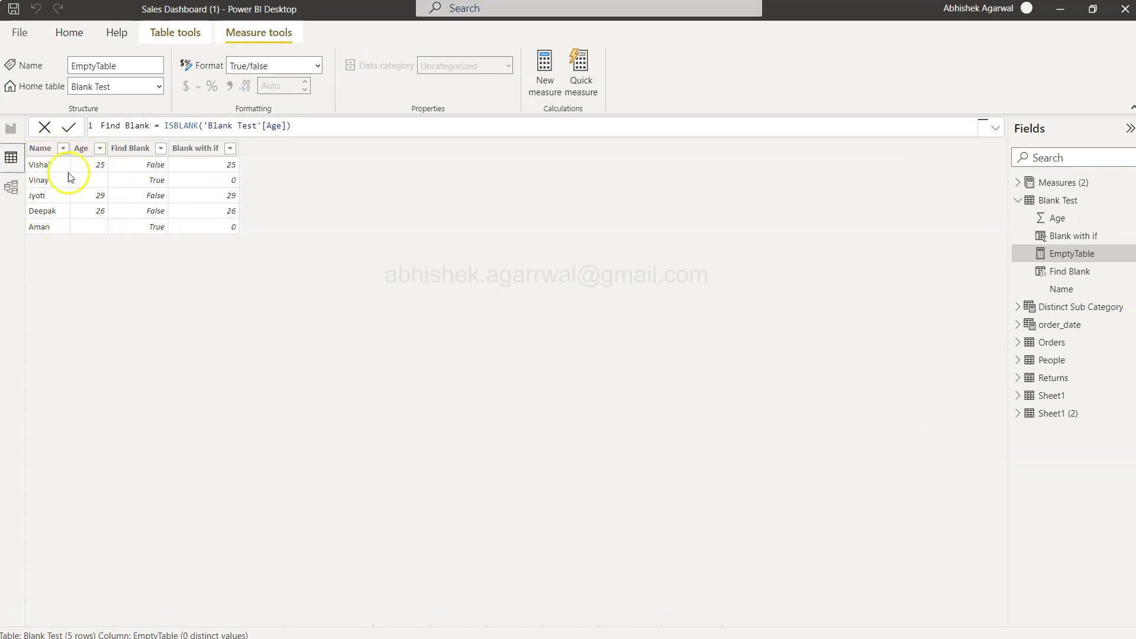
left_click(15, 128)
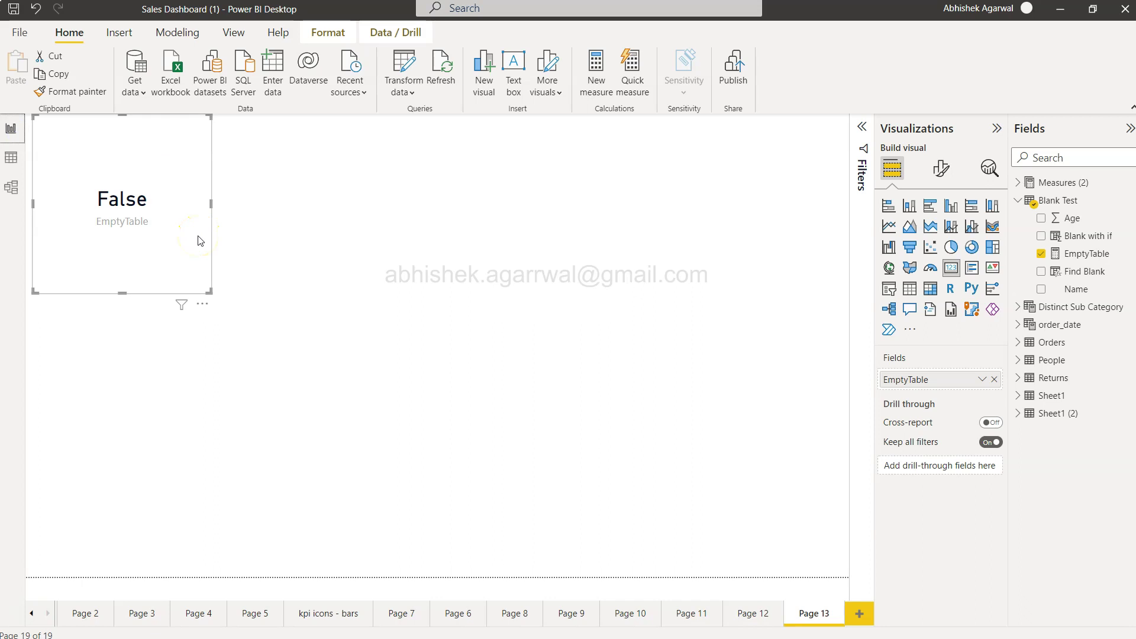
left_click(11, 157)
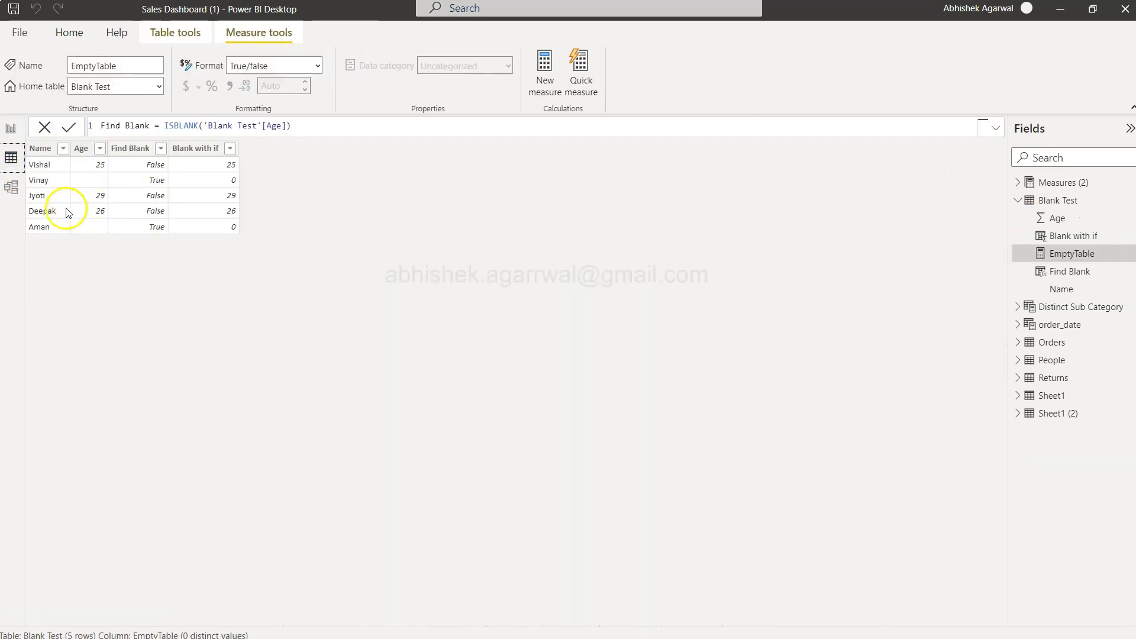
left_click(10, 128)
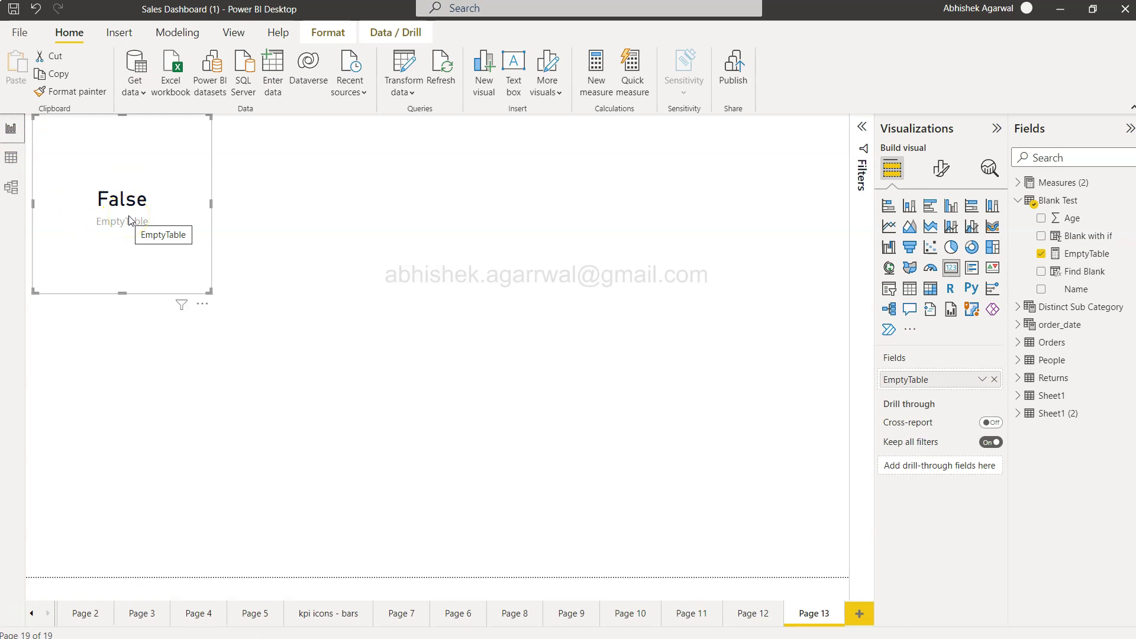
left_click(1080, 255)
left_click(1081, 261)
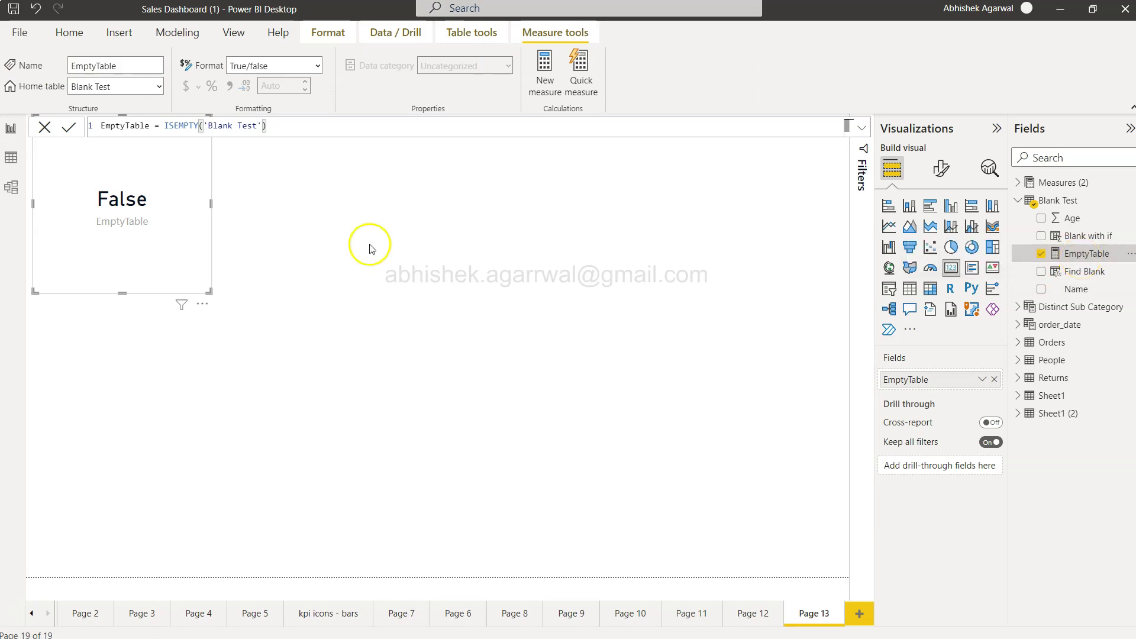
Rewrite EmptyTable as If(ISEMPTY('Blank Test'),"Table is Empty","Table is not Empty") and commit it.
left_click(170, 127)
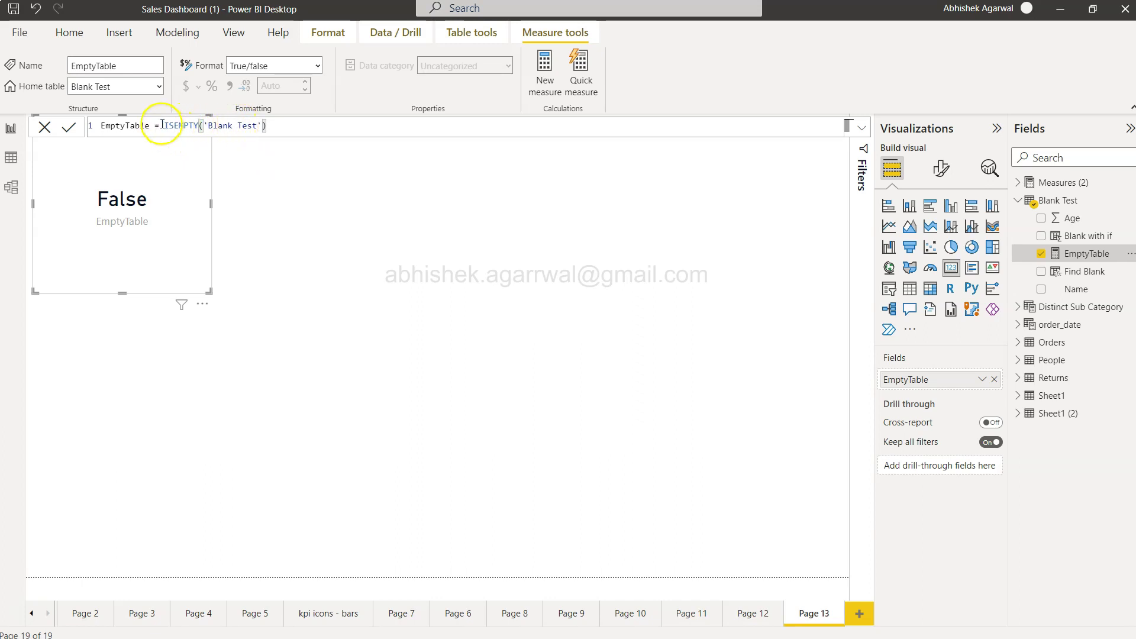
left_click(165, 126)
type("If(")
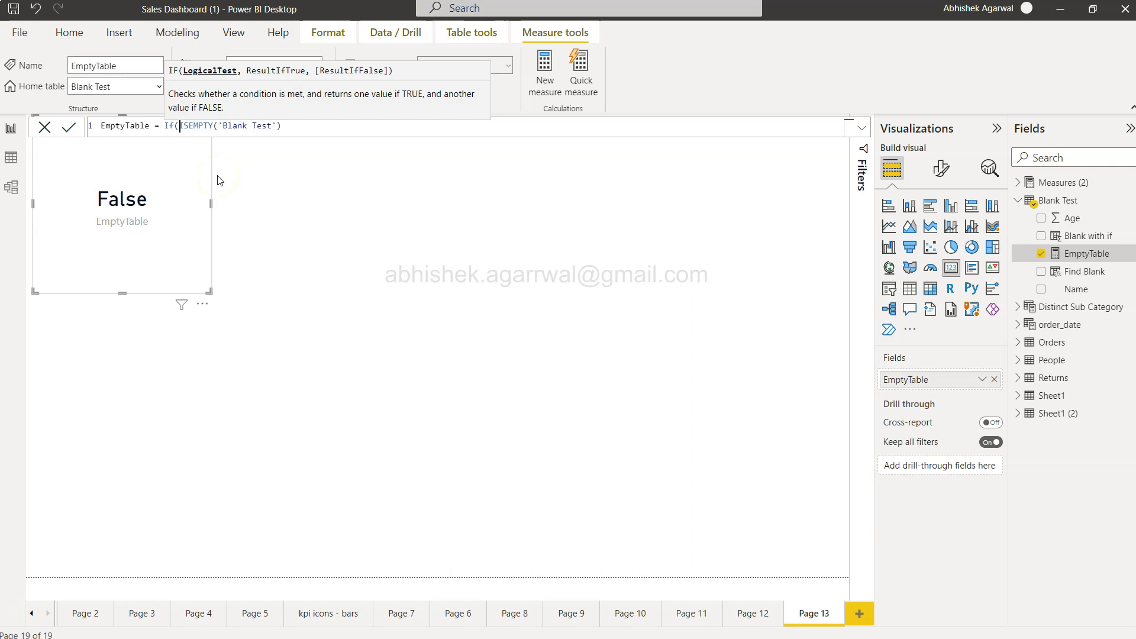
key("ctrl+Right")
key("Right")
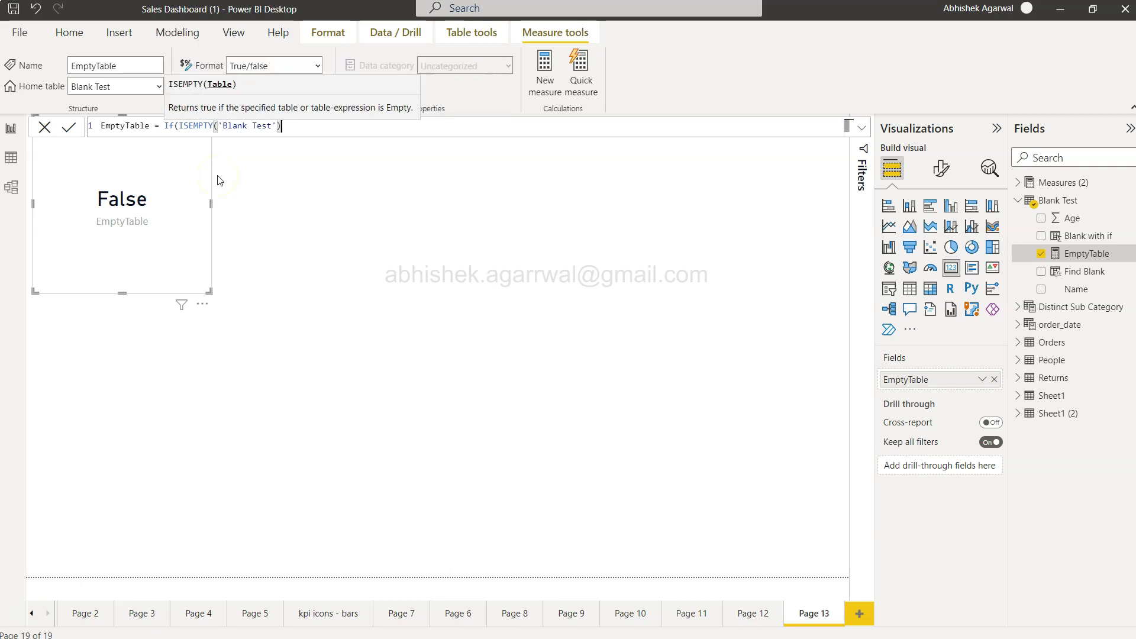
key("End")
type(",\"")
type("Tabl")
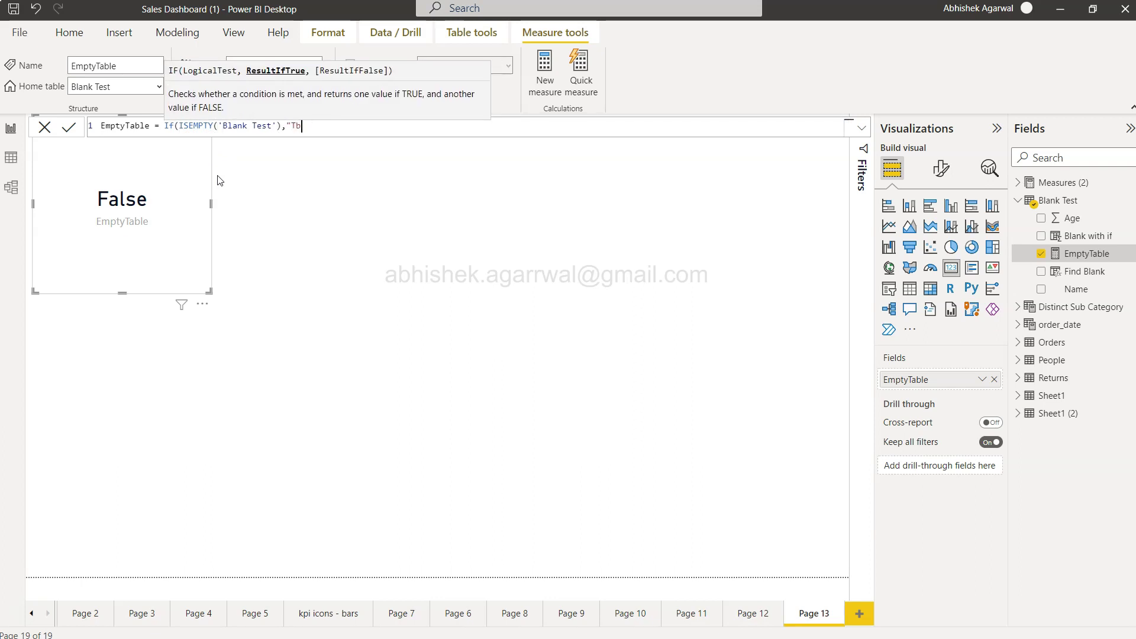
type("e is Empty\",\"Table ")
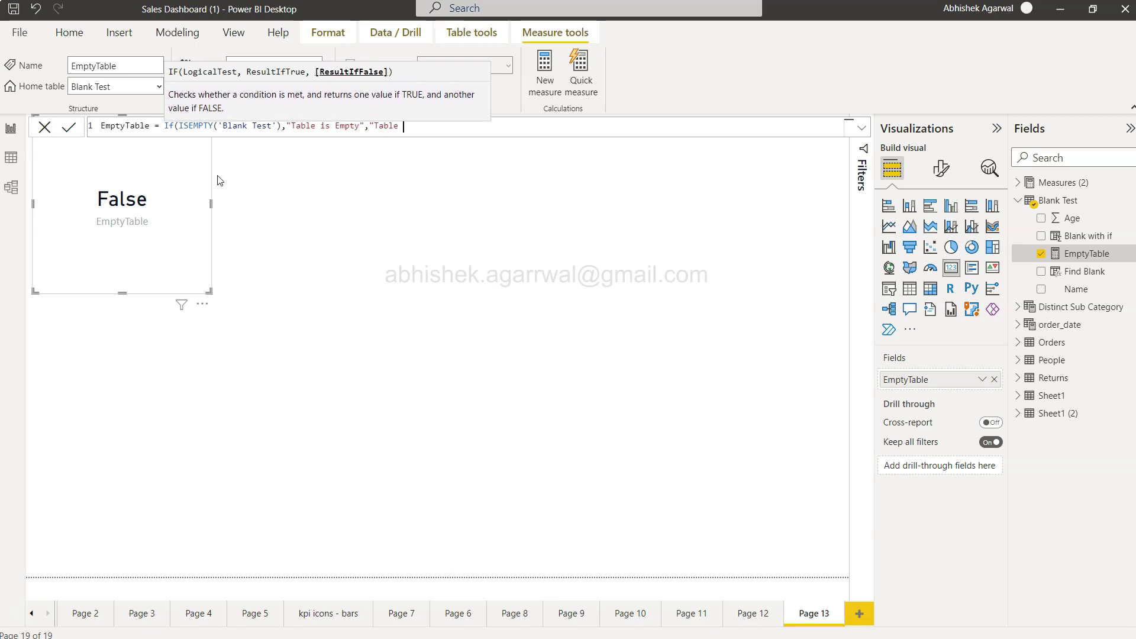
type("is not Empty\")")
key("Return")
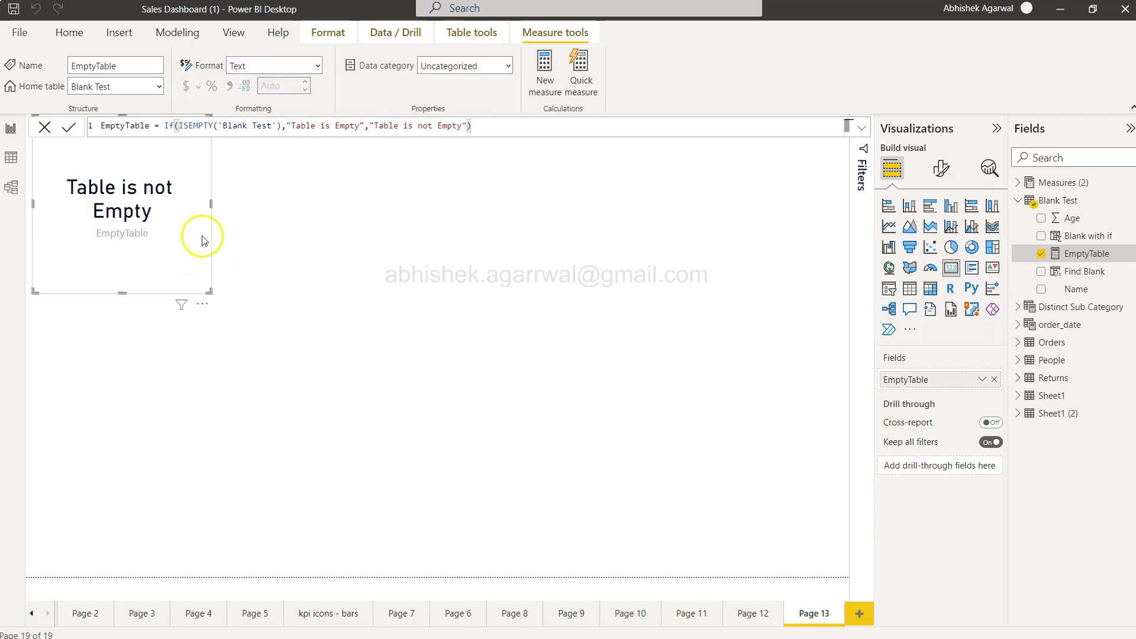